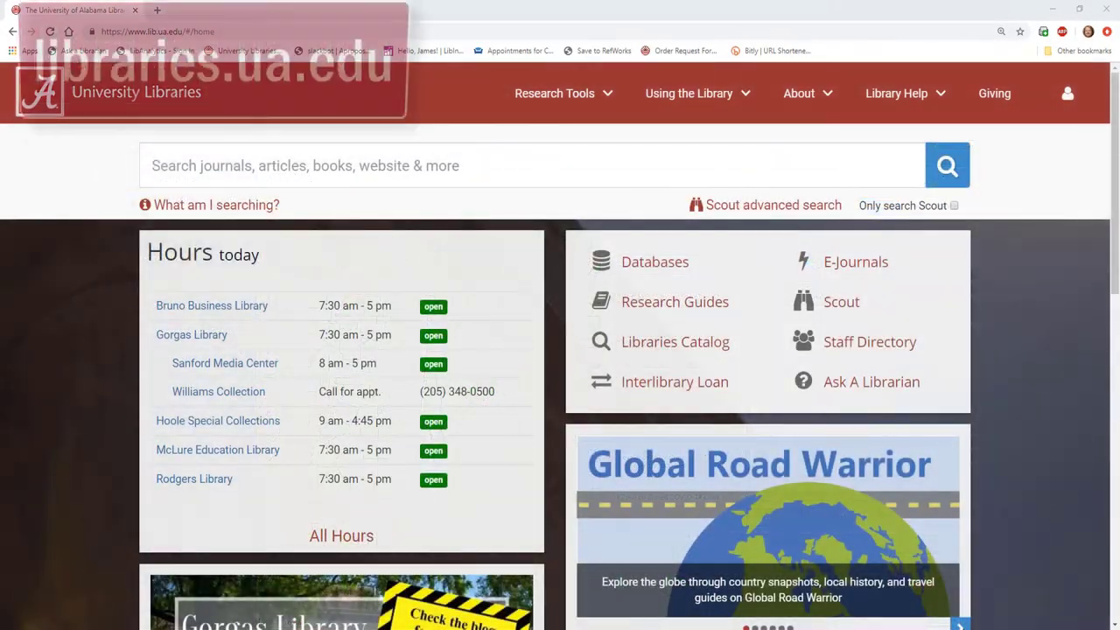
Search the A-Z Databases list for 'SimplyAnalytics' and open its result in a new tab
click(606, 278)
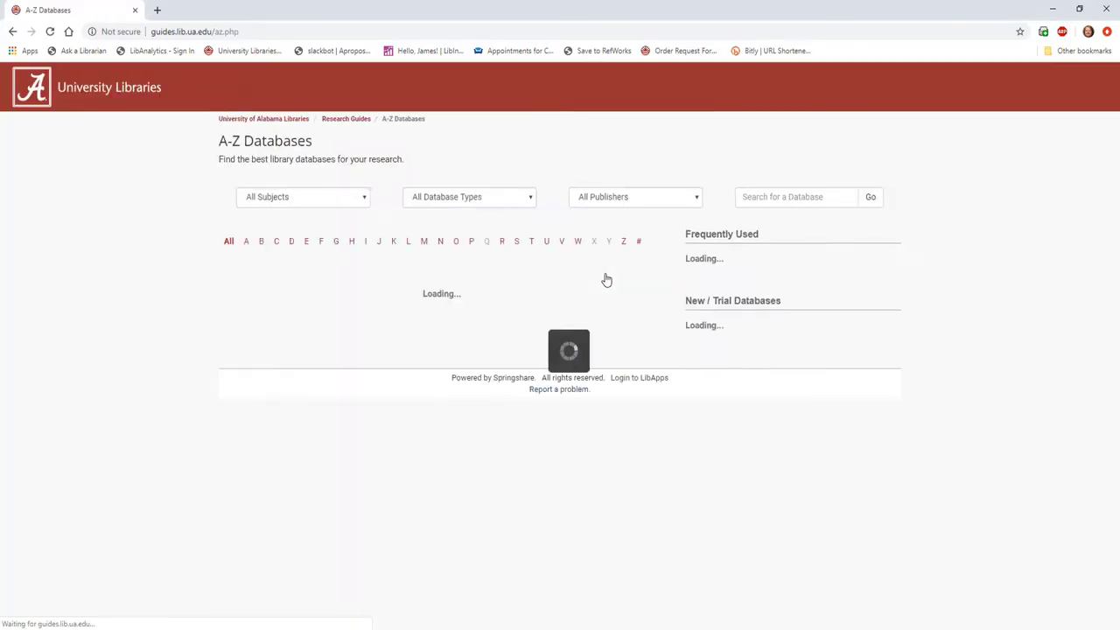
click(521, 201)
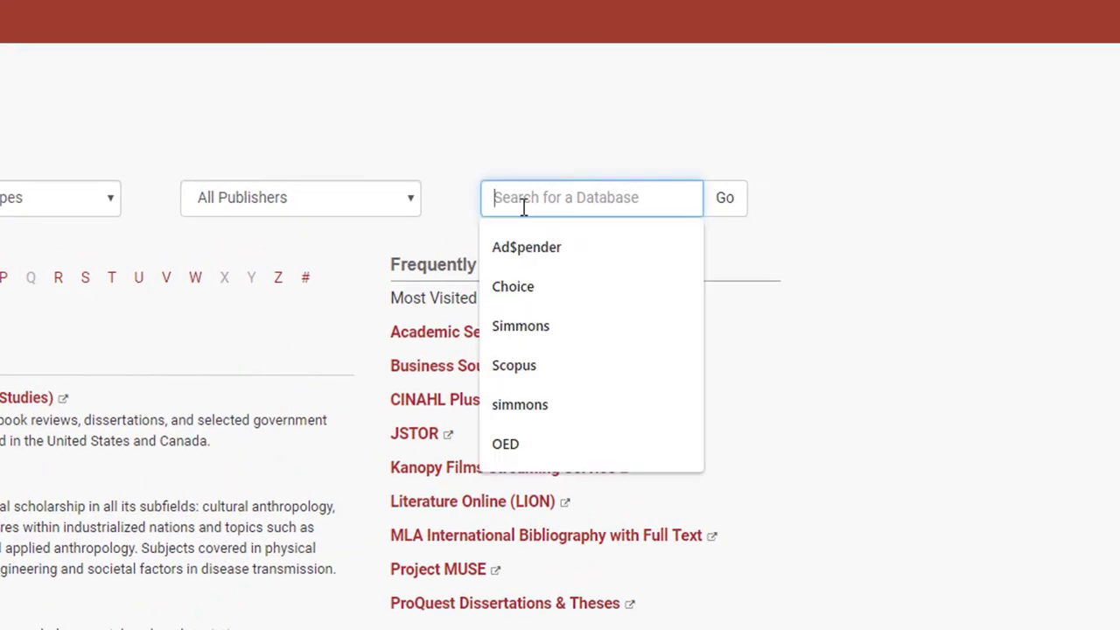
text(SimplyAnalytic)
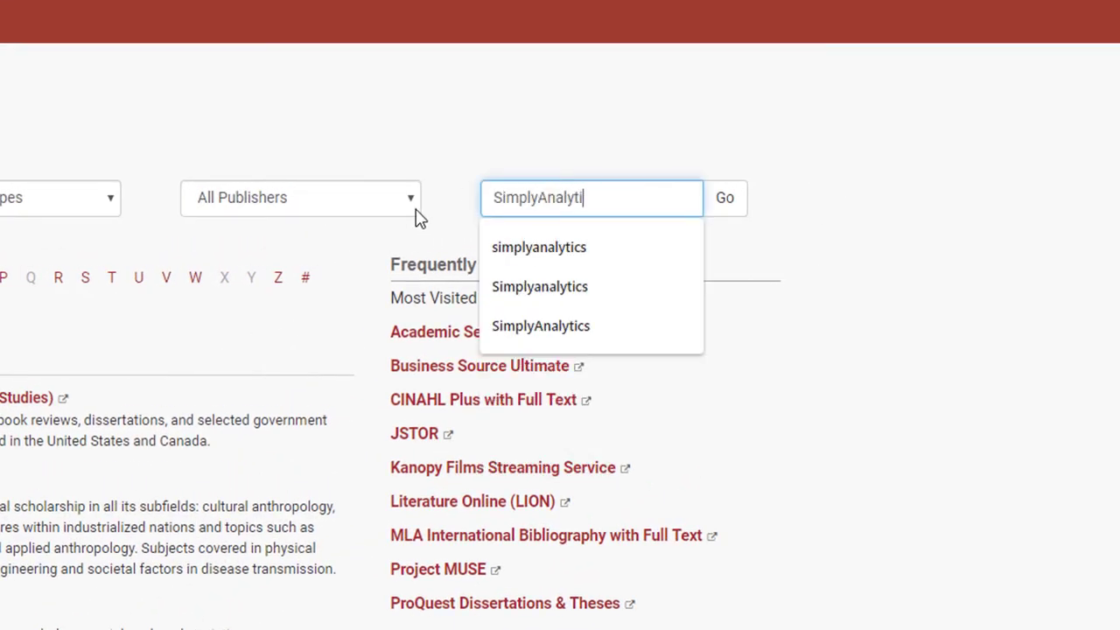
text(s)
key(Return)
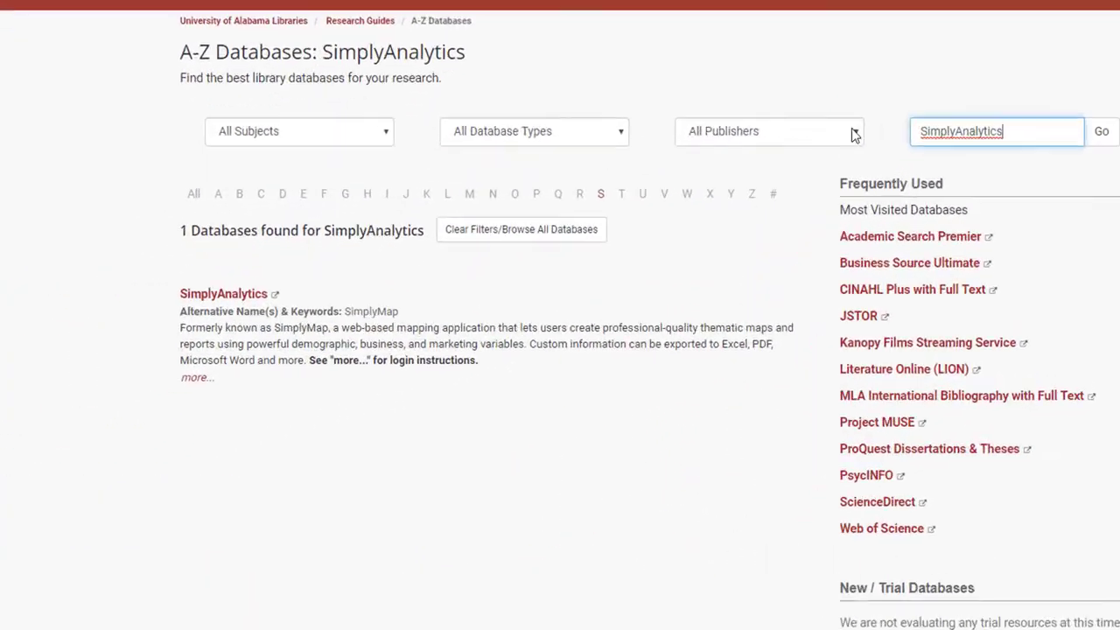
click(206, 294)
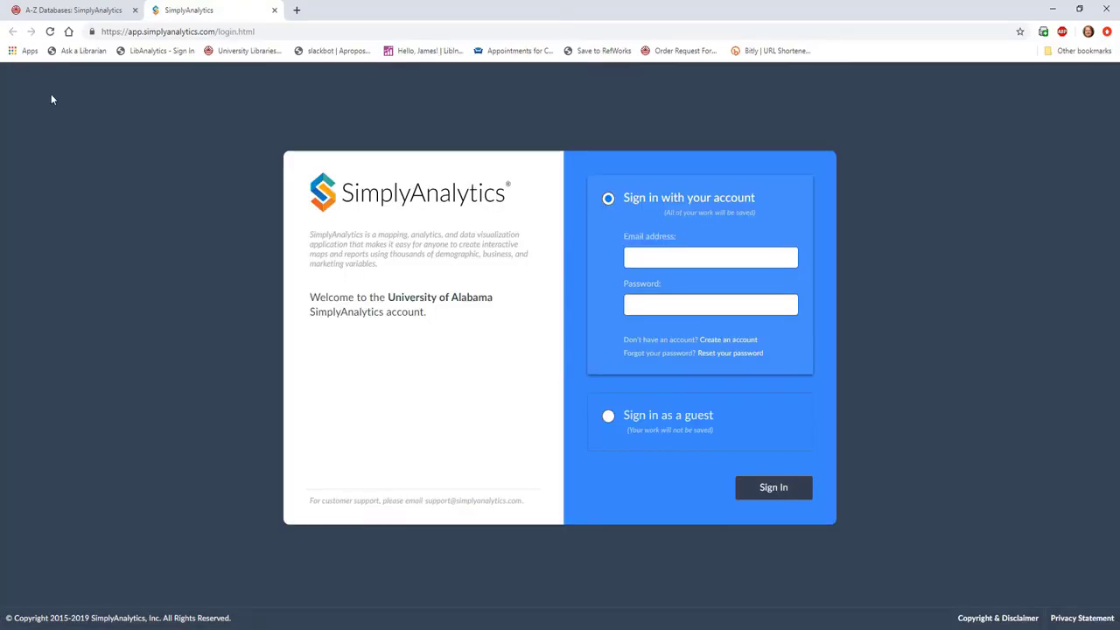
Sign in to SimplyAnalytics as a guest, closing the Welcome splash and New Project dialog
click(609, 418)
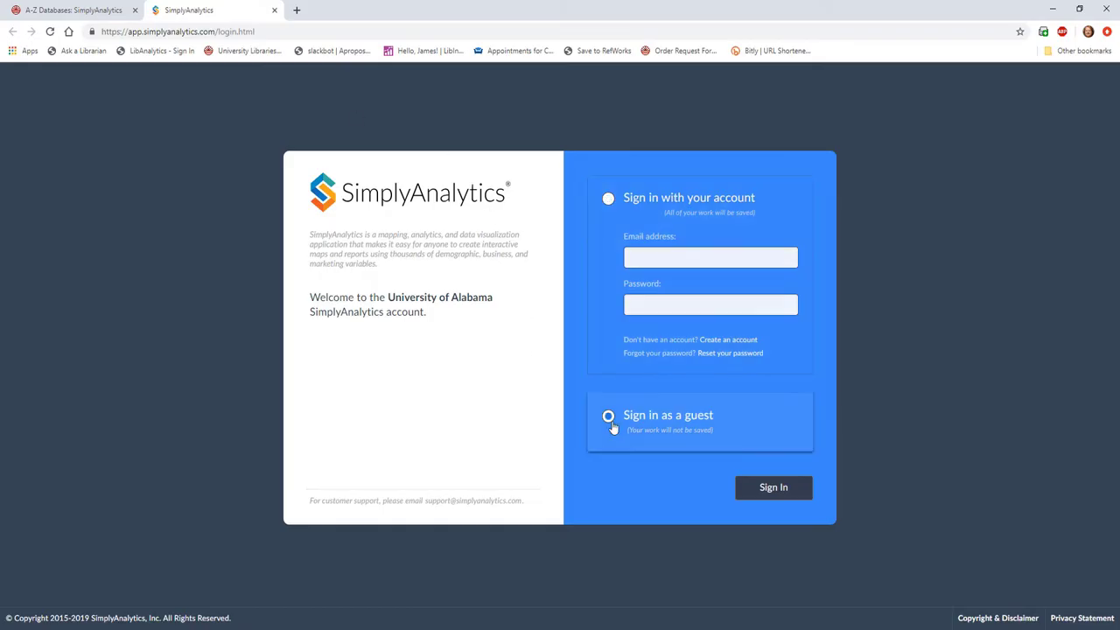
click(771, 495)
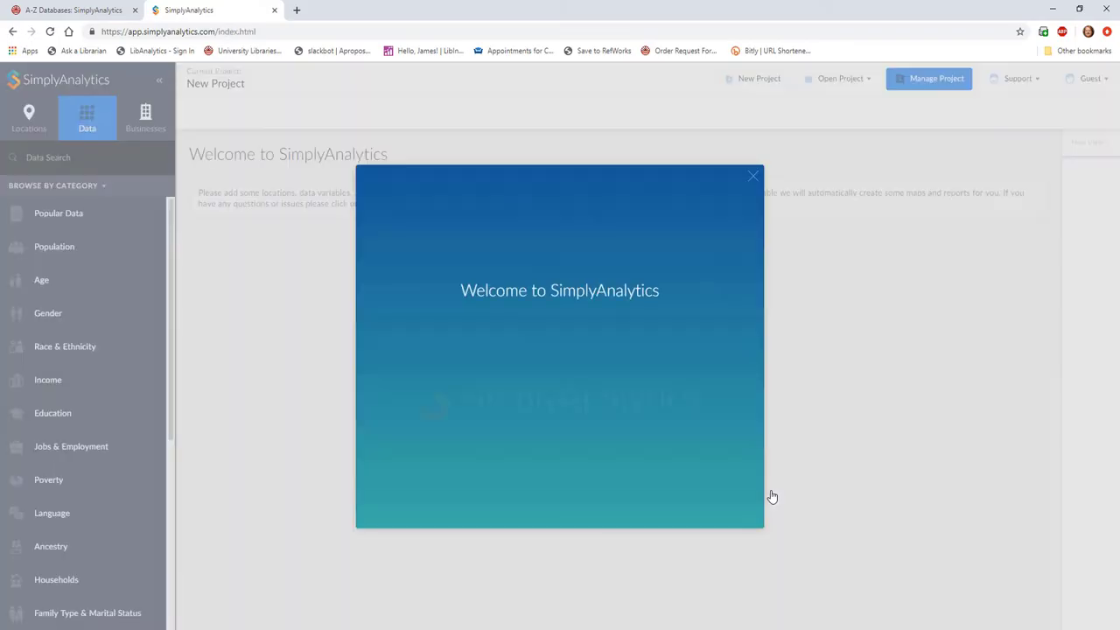
click(756, 180)
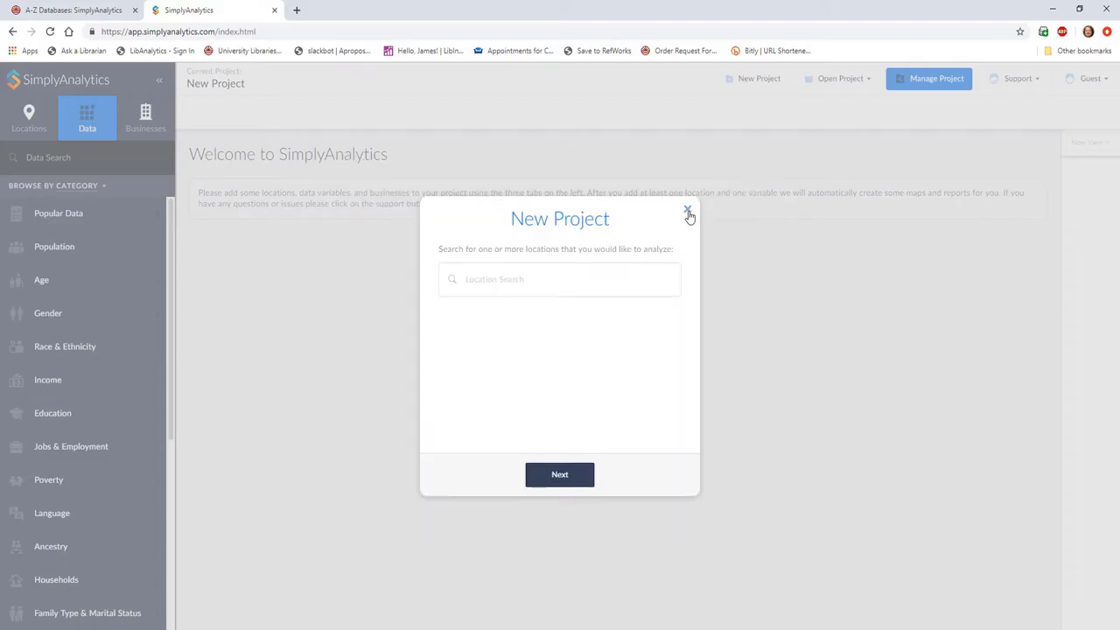
click(688, 211)
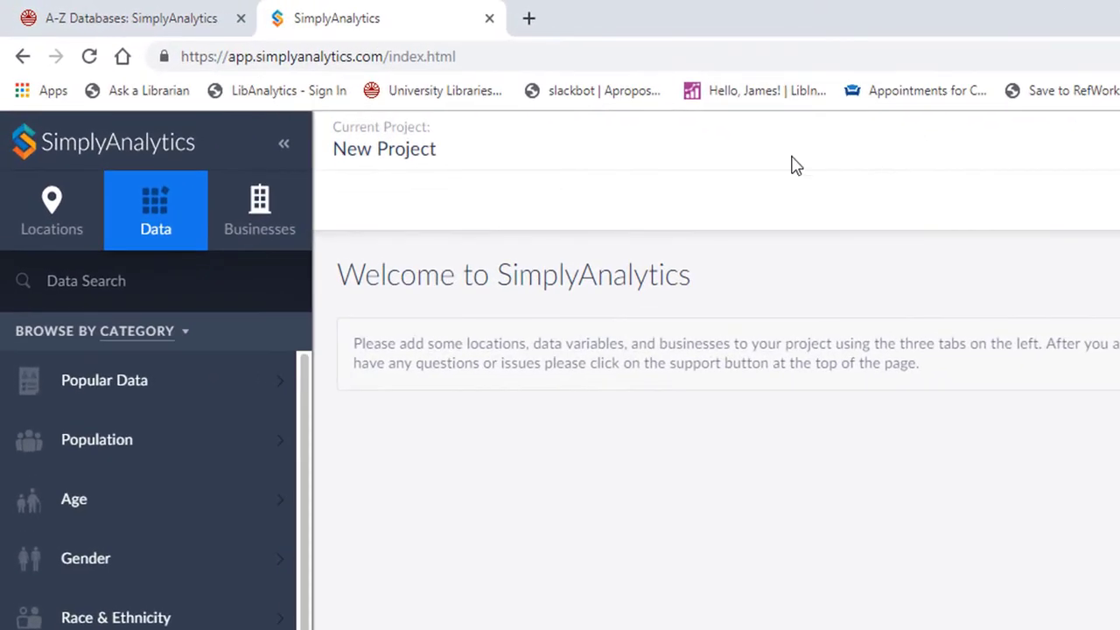
Rename the project to 'Flowers Project', then go to the Locations search field
click(432, 153)
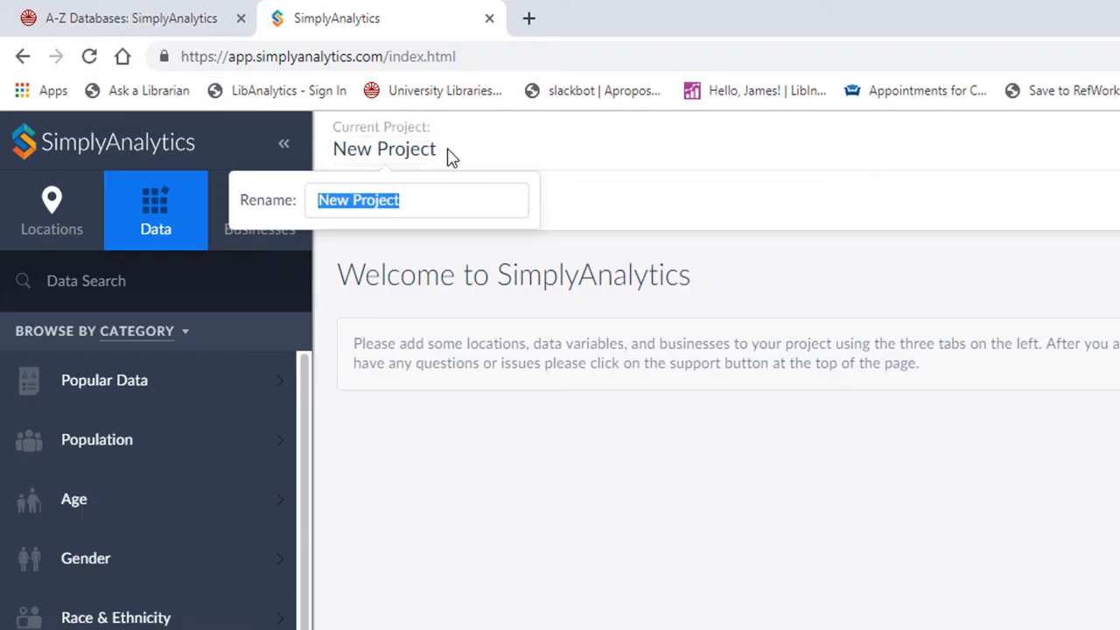
key(BackSpace)
text(Flowers Project)
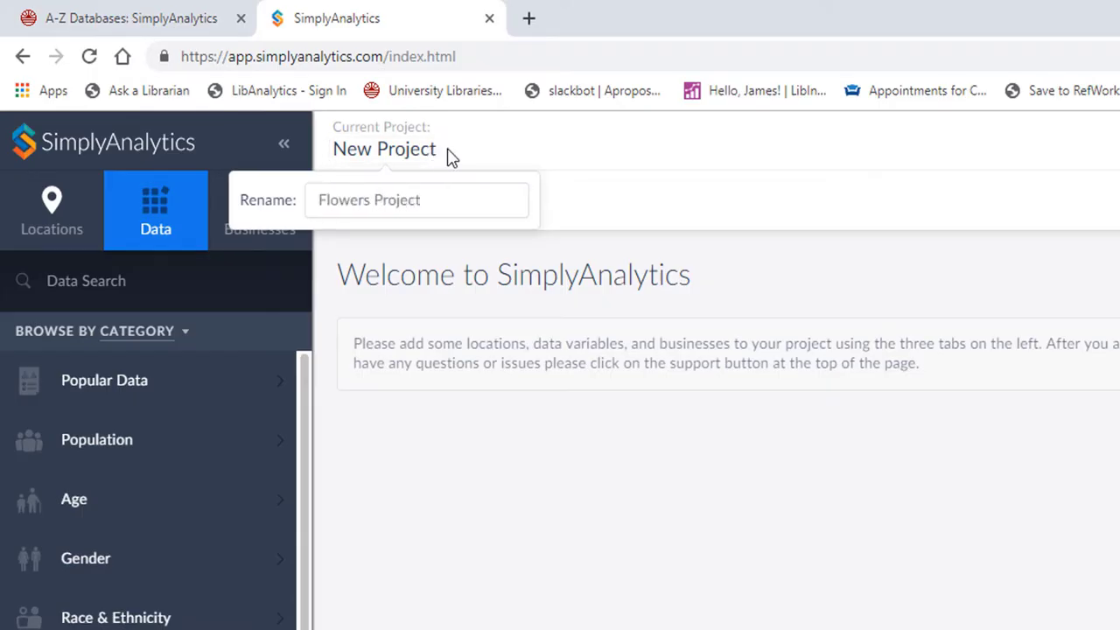
key(Return)
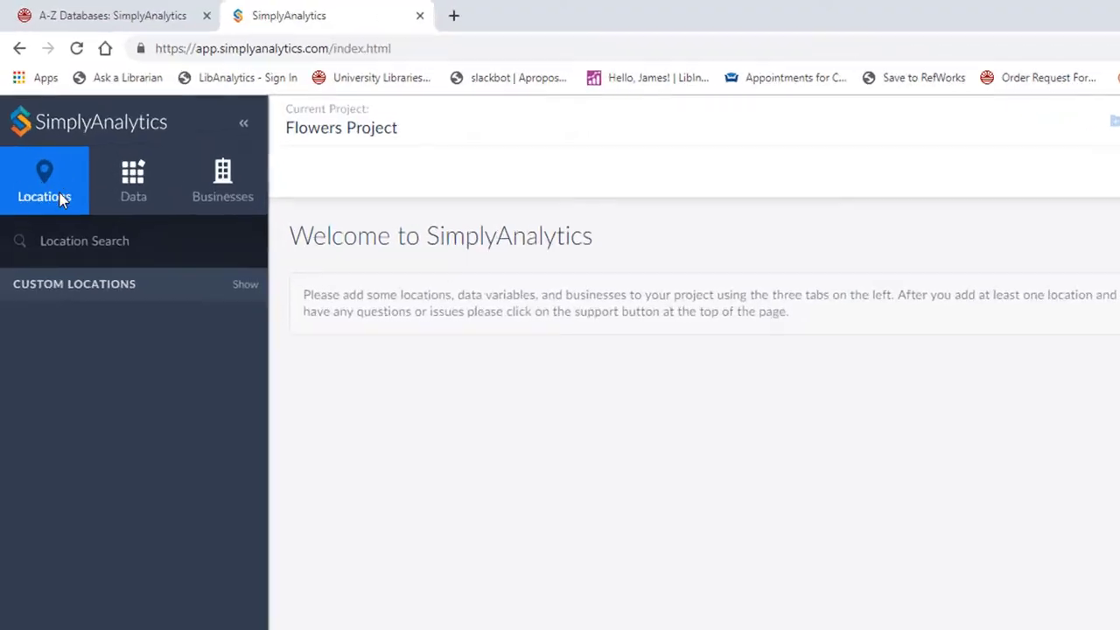
click(76, 244)
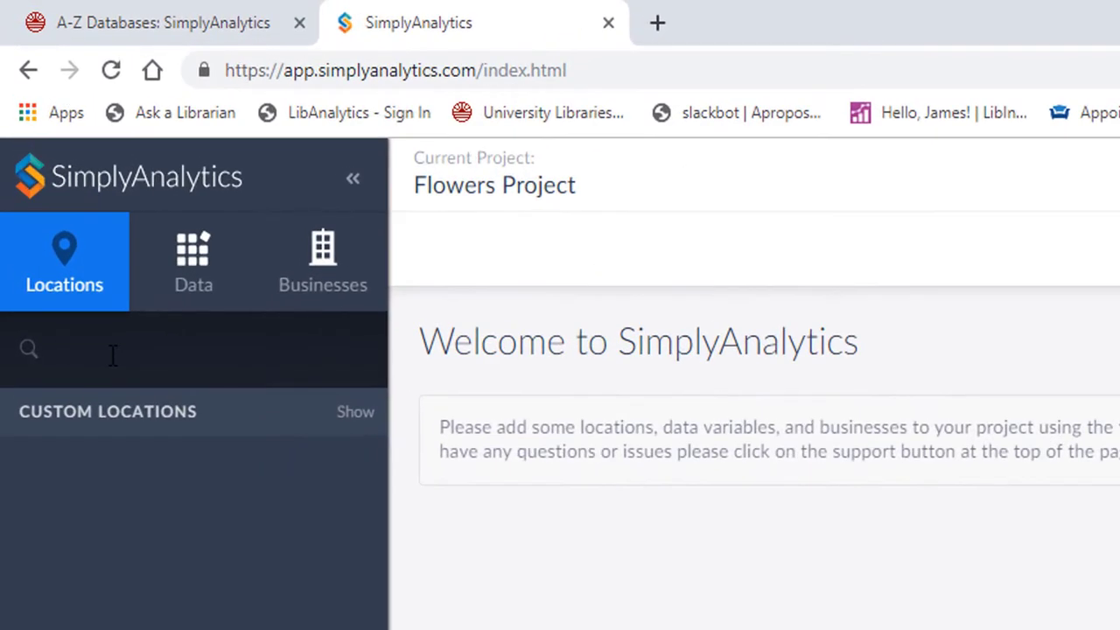
Add 'Tuscaloosa, AL' (City) as a location and bring up the Data category list
text(Tuscaloosa)
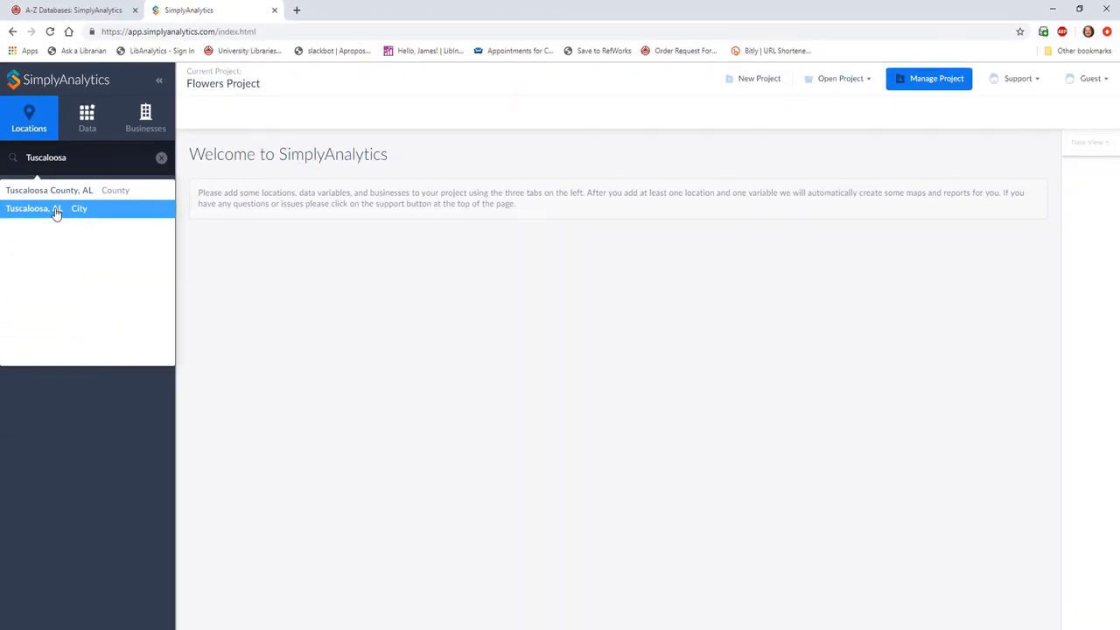
click(55, 211)
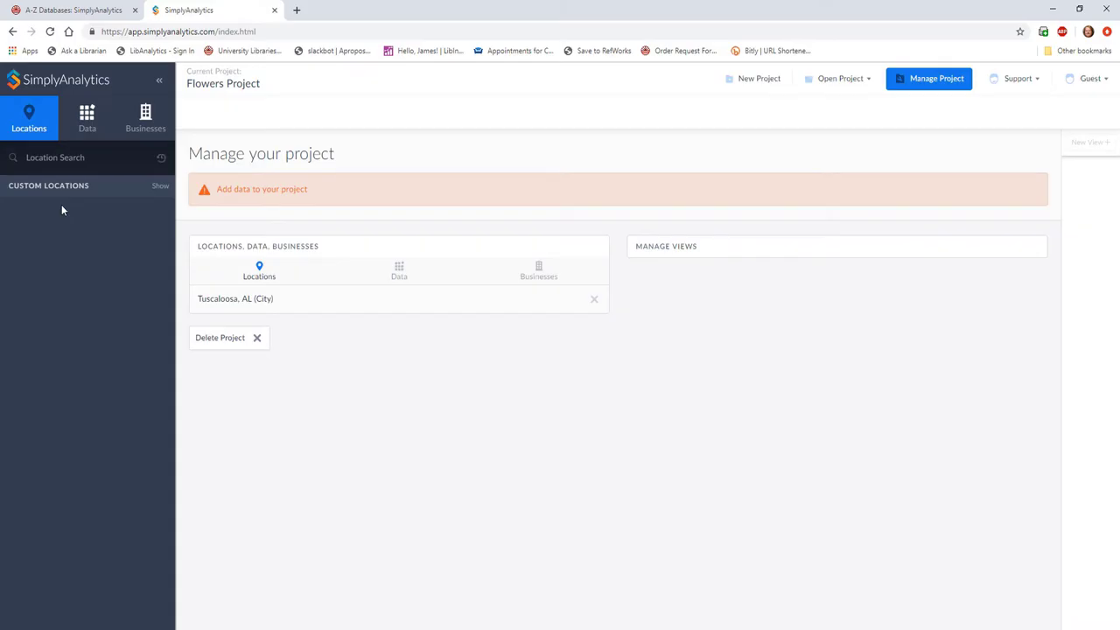
click(99, 114)
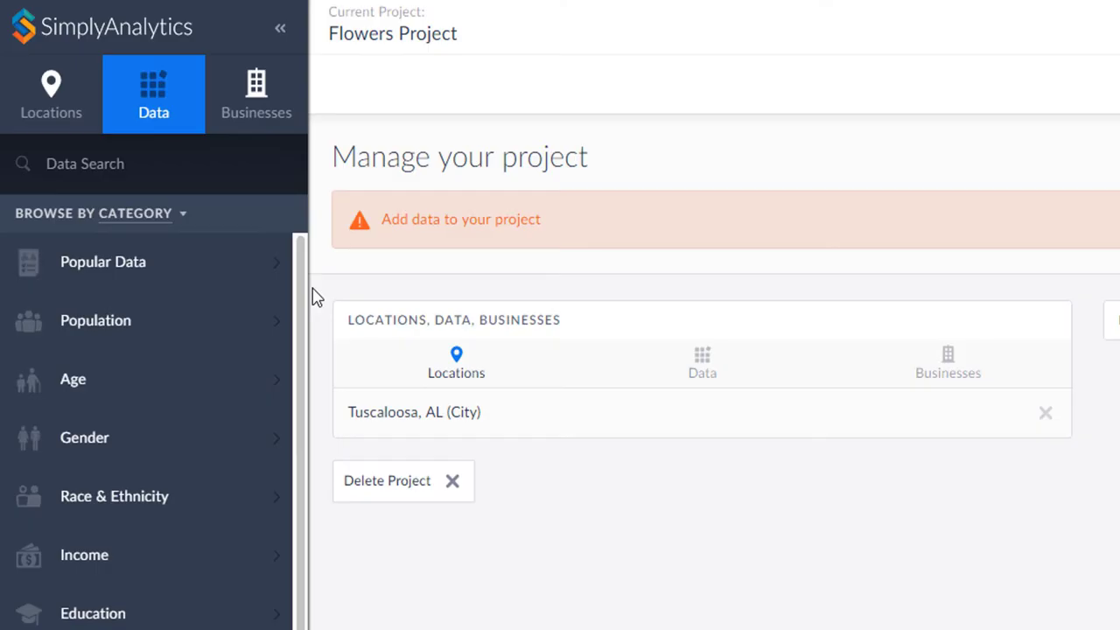
mouse_move(298, 303)
mouse_down()
mouse_move(293, 628)
mouse_move(312, 292)
mouse_up()
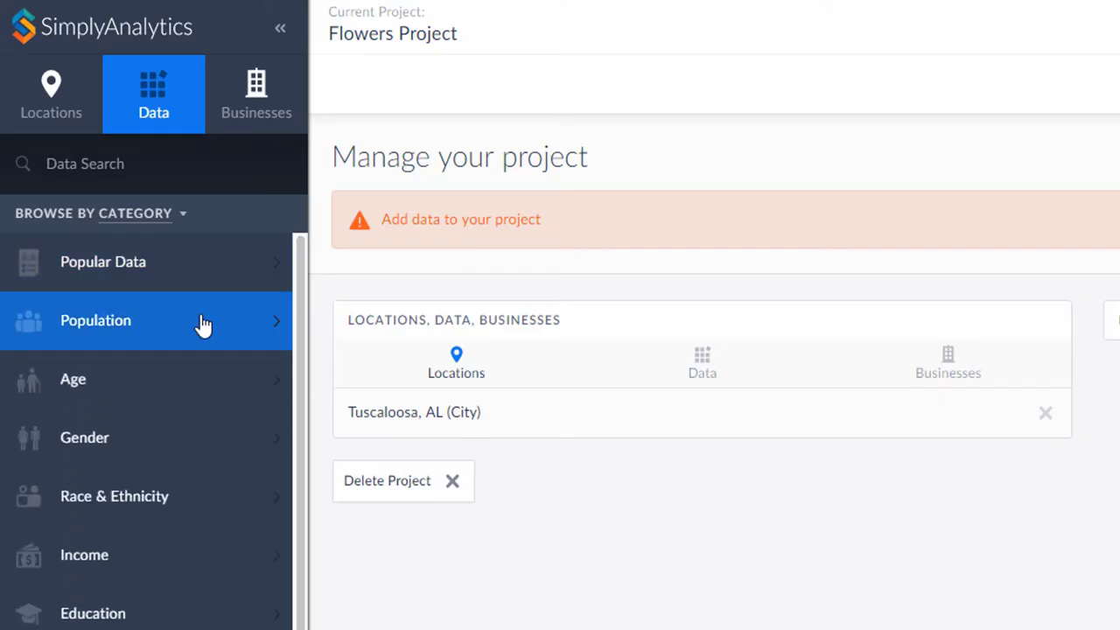
Under Population data, map '% Population Aged 18 to 24 Years' and close the data panel
click(202, 324)
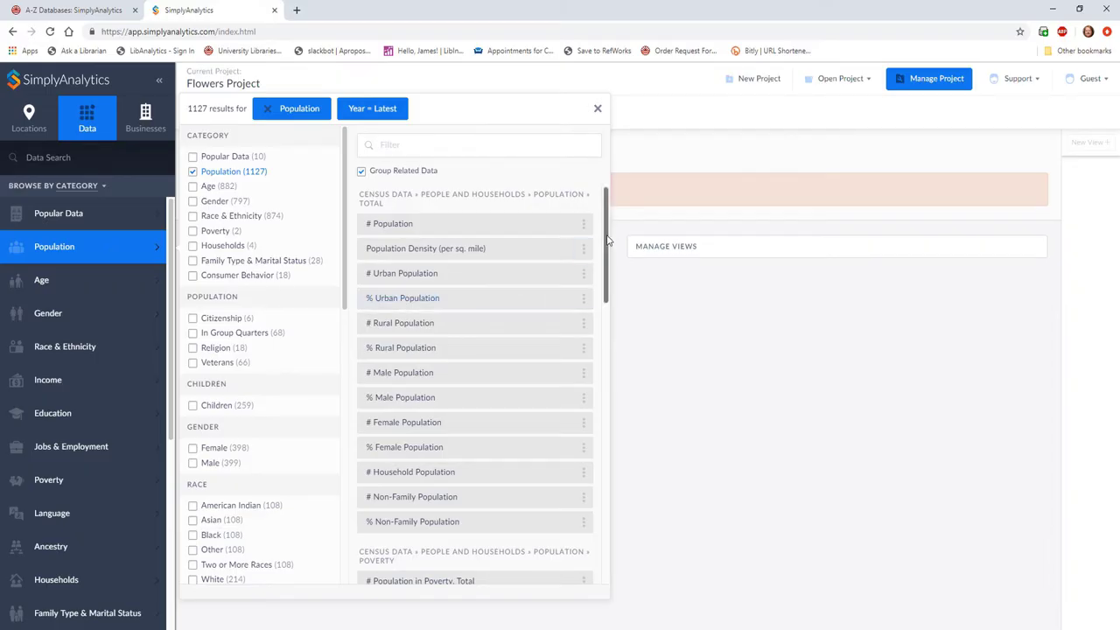
drag(609, 238, 610, 362)
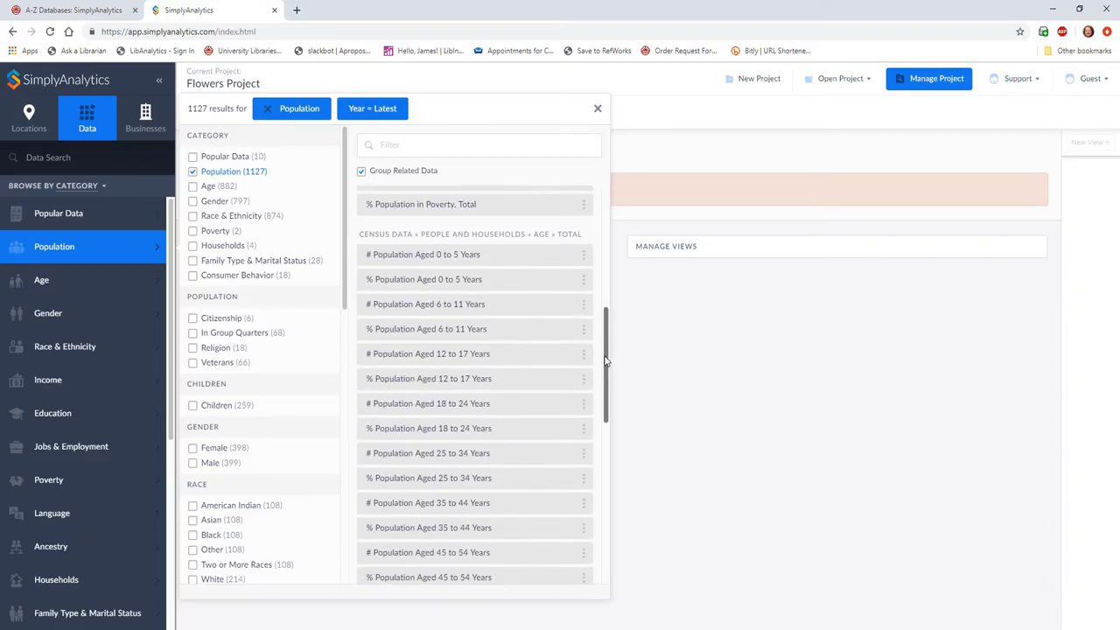
click(530, 431)
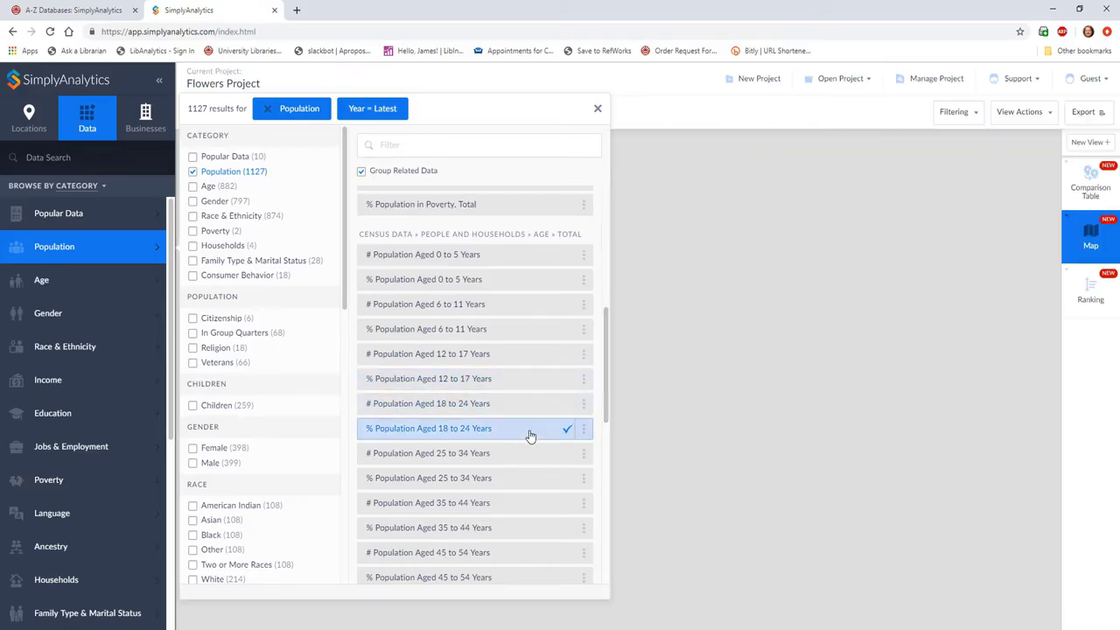
click(598, 108)
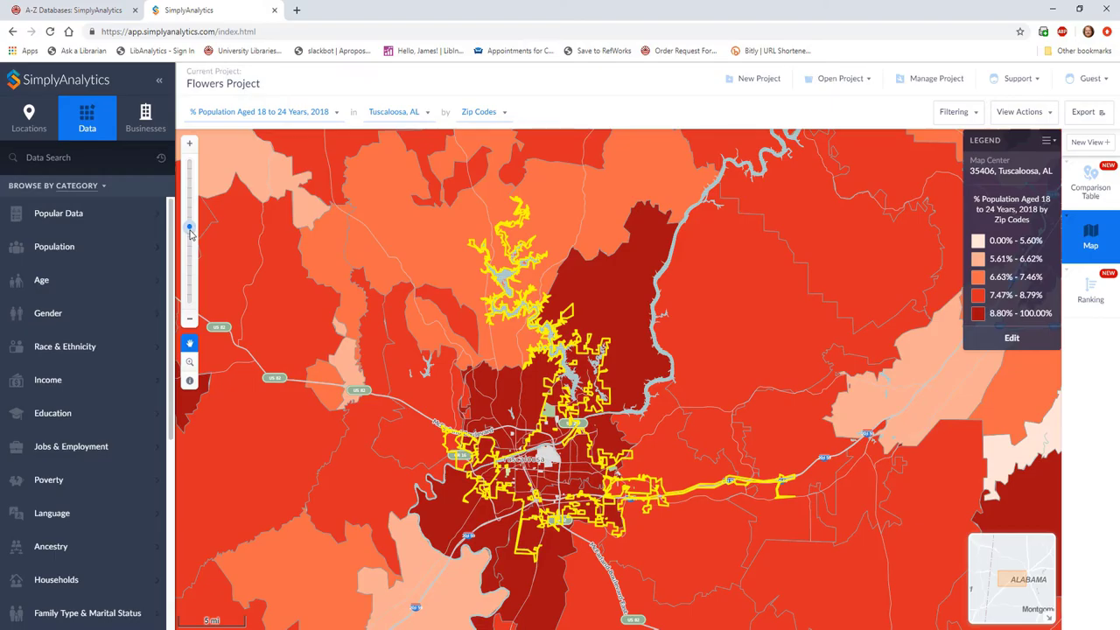
Zoom out, zoom back in, and pan the map to downtown Tuscaloosa at census-tract level
drag(191, 240, 192, 305)
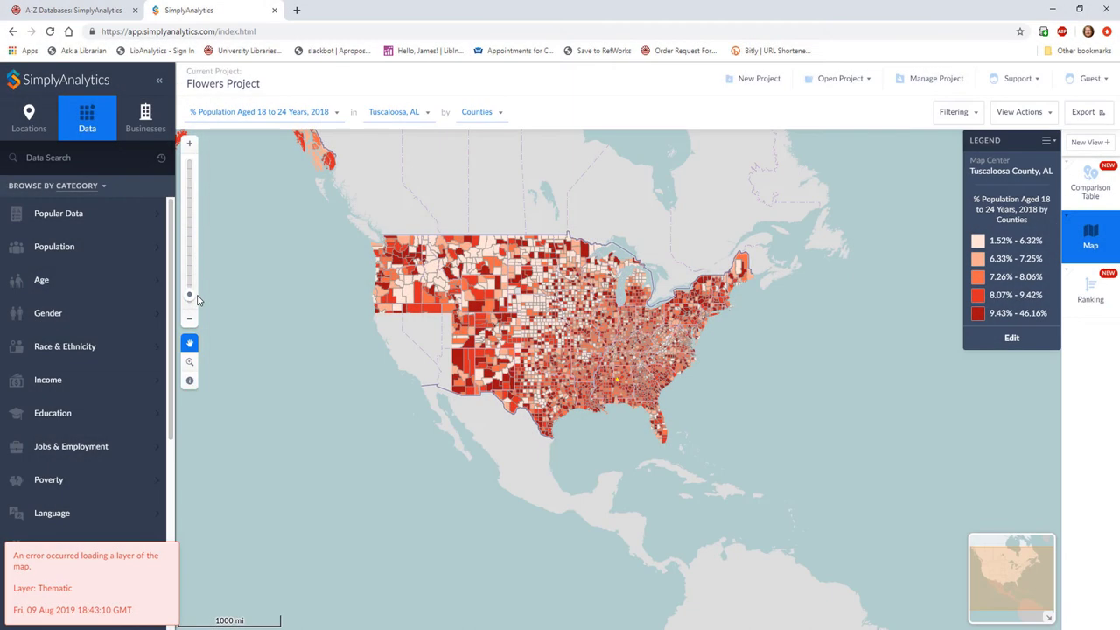
drag(196, 299, 194, 206)
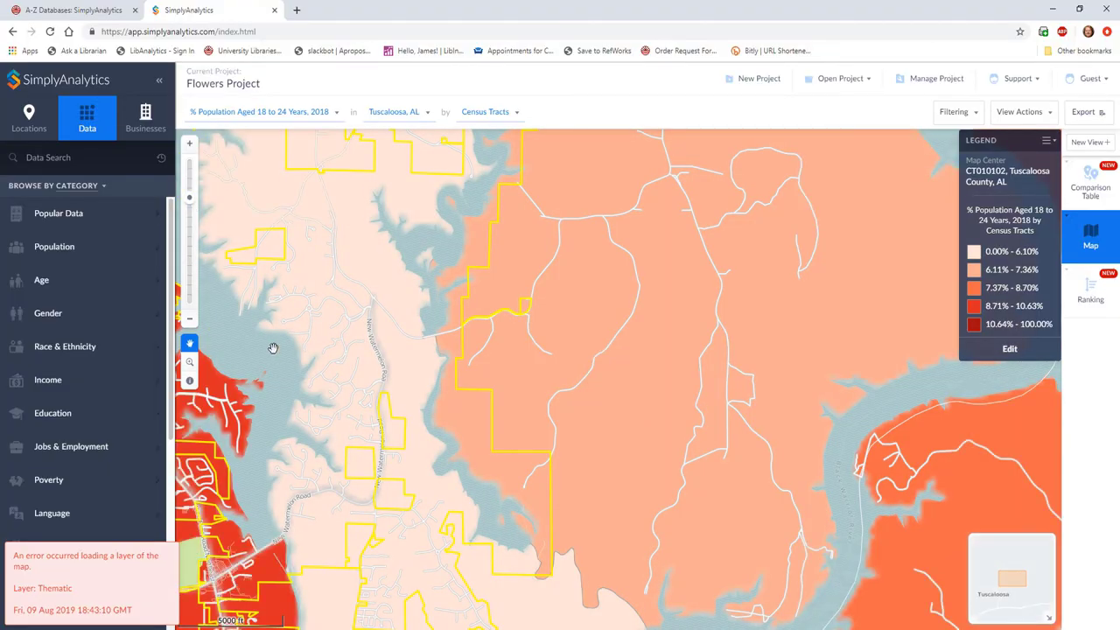
drag(293, 488, 486, 48)
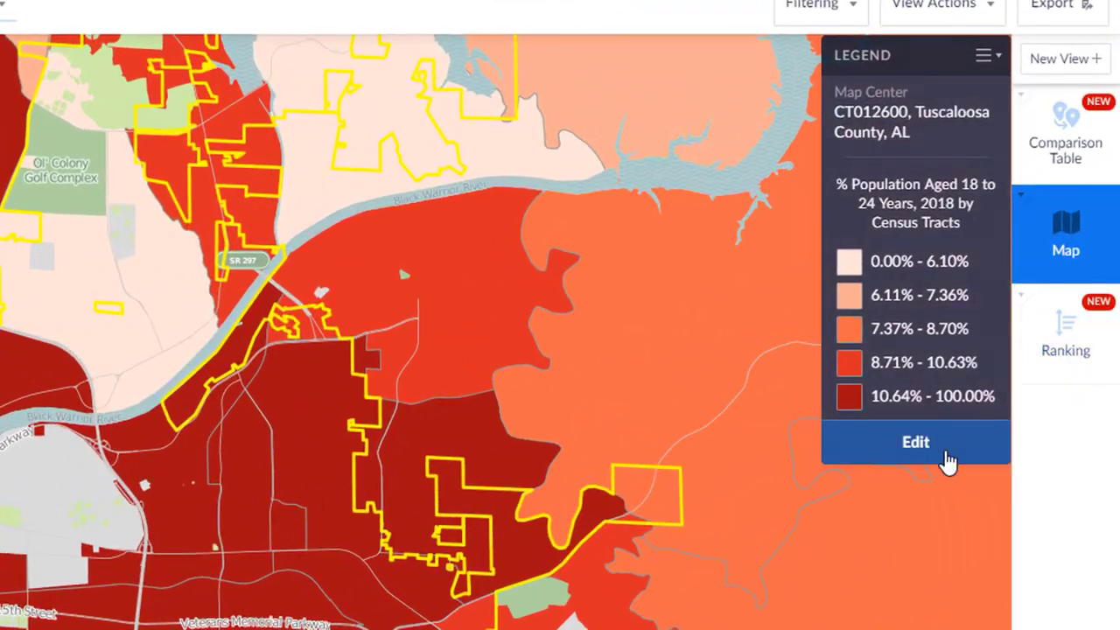
Change the legend's color scheme to the green palette, then go to the Businesses tab
click(947, 462)
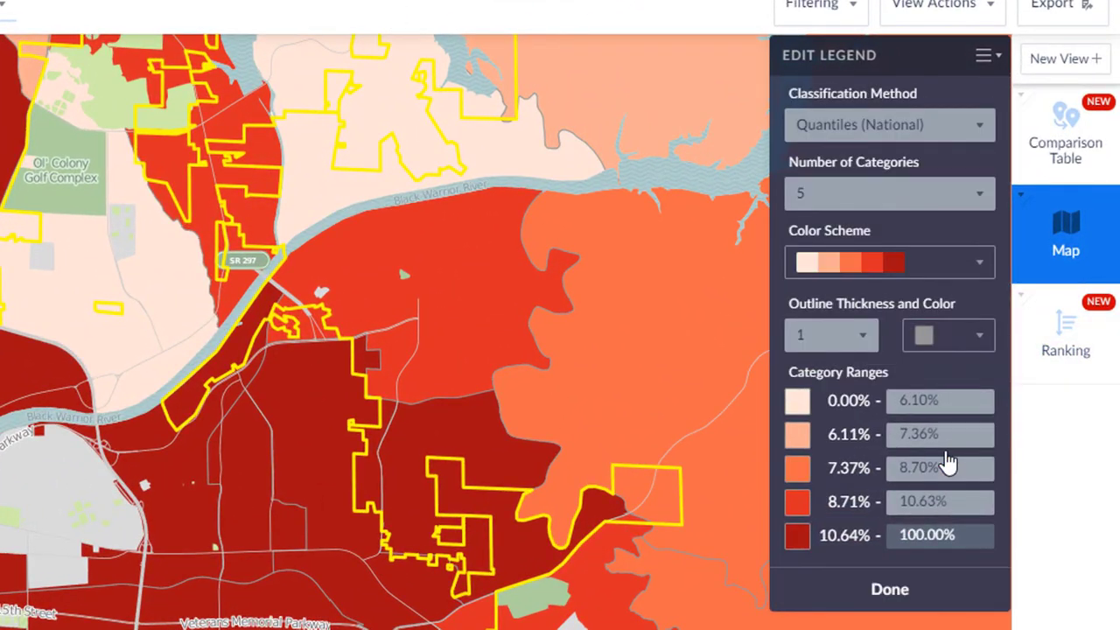
click(983, 267)
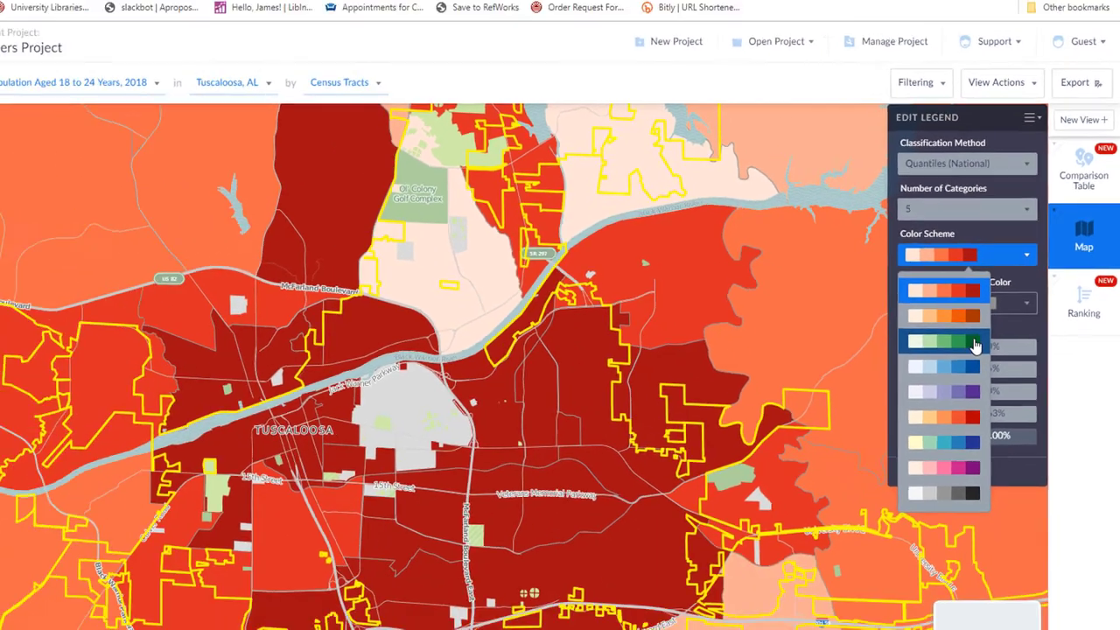
click(971, 342)
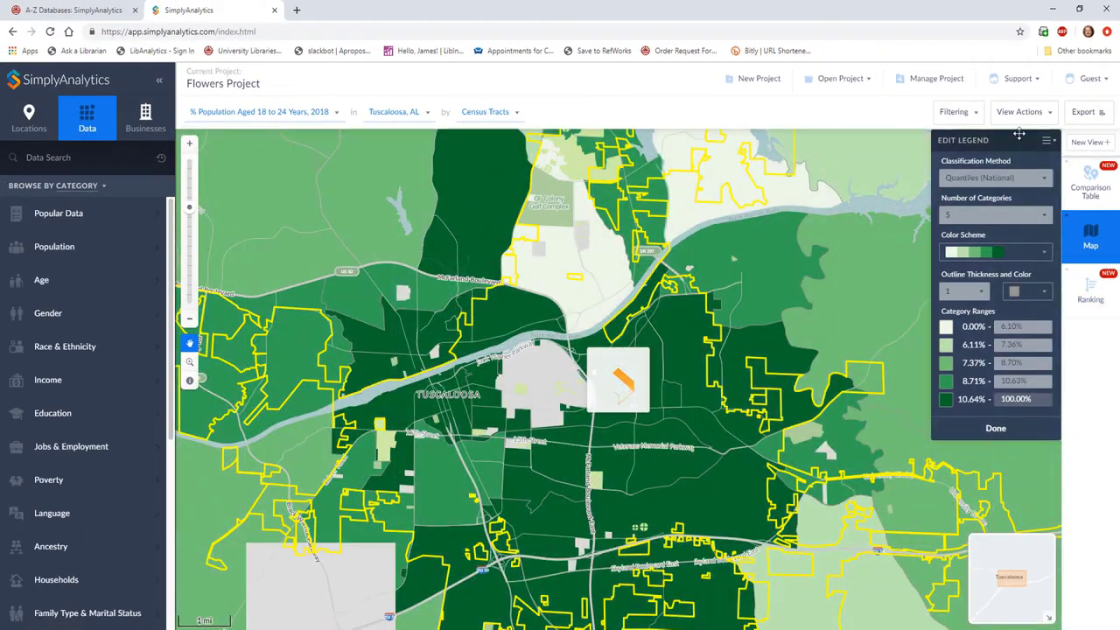
click(996, 428)
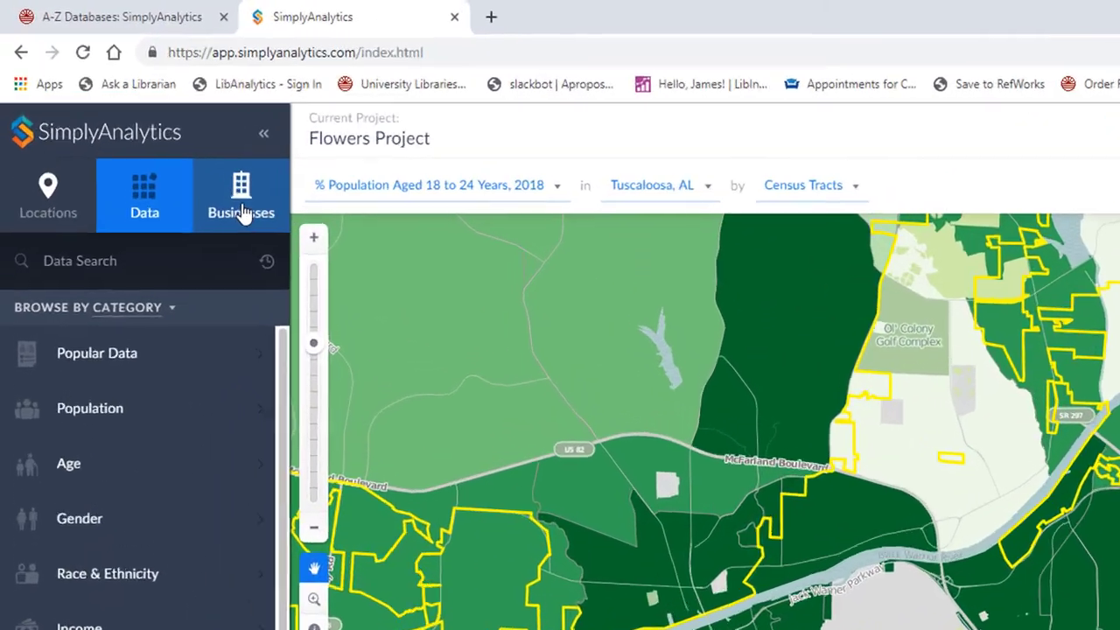
click(145, 125)
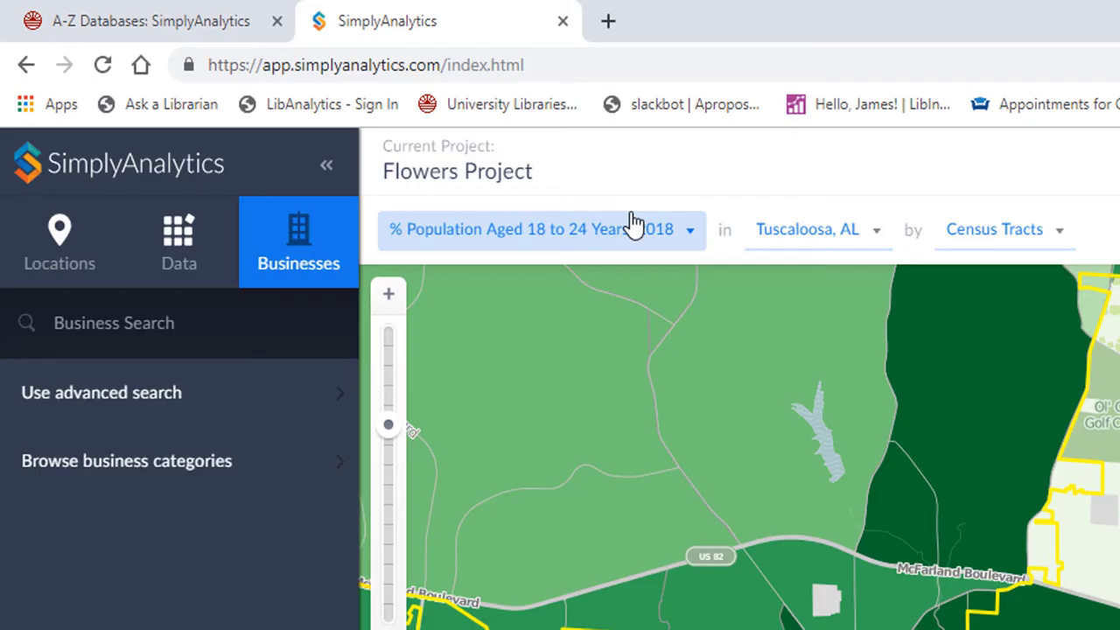
Add 'Florists' as business points, then view and close one florist's details
click(254, 331)
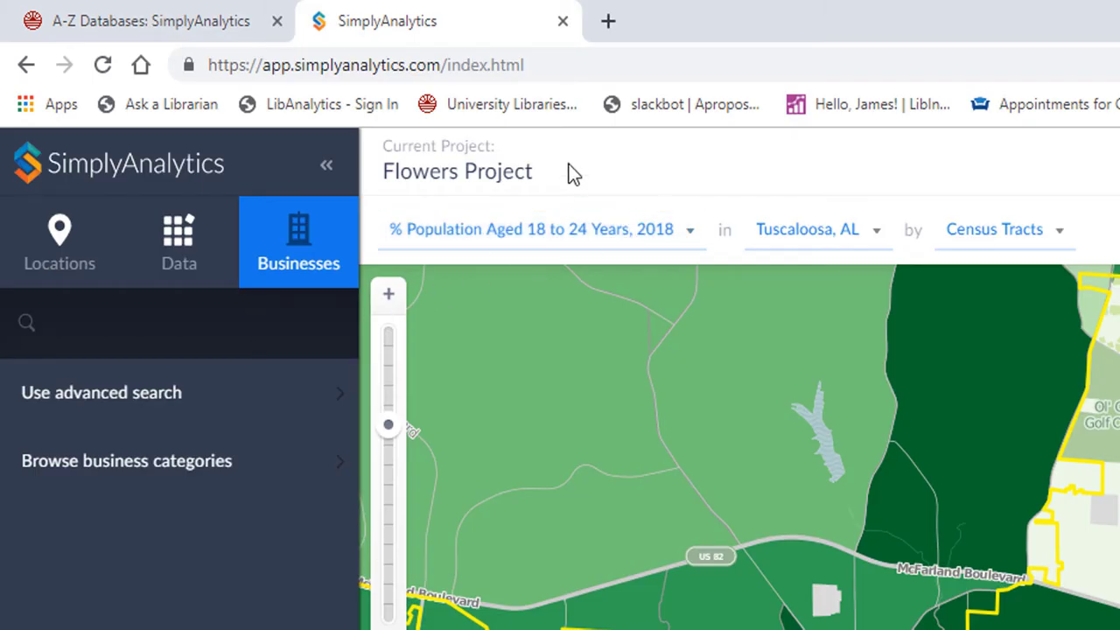
text(Florists)
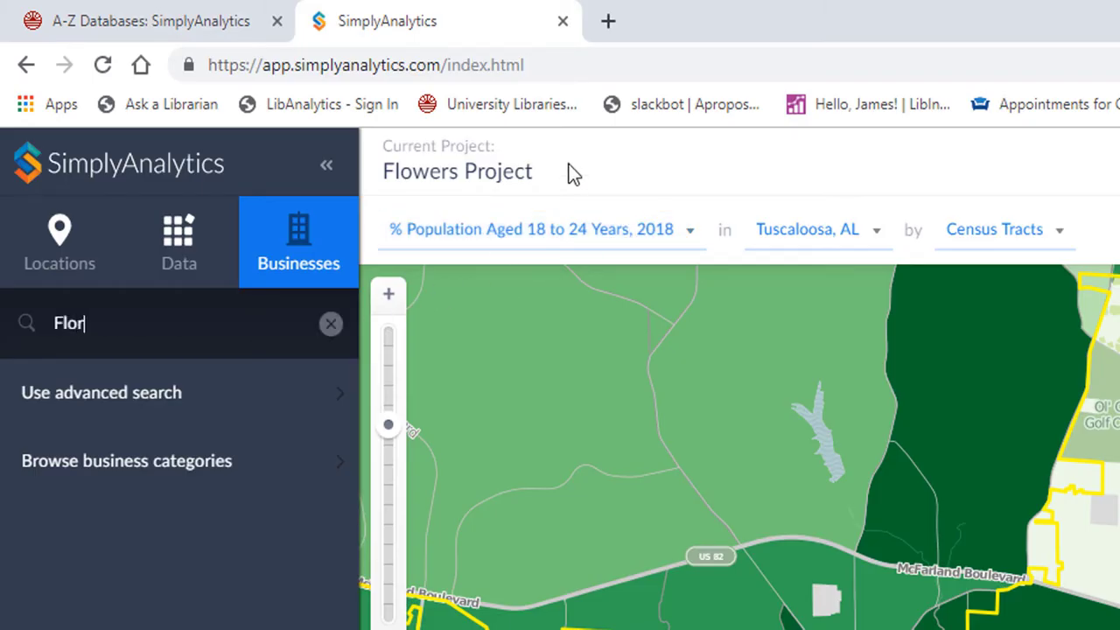
key(Return)
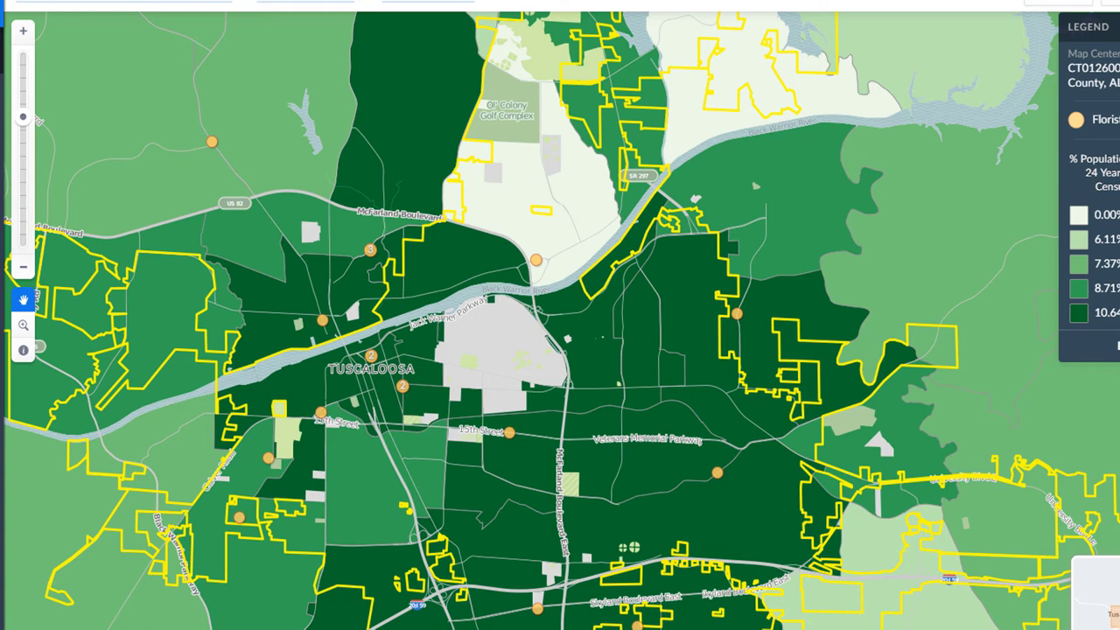
click(511, 438)
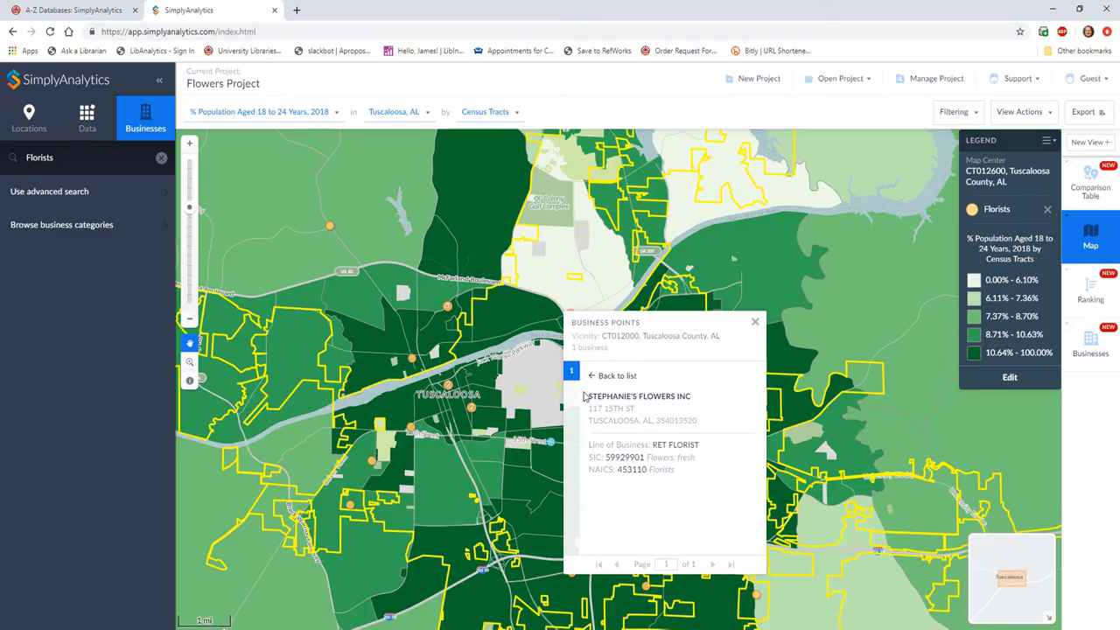
click(755, 322)
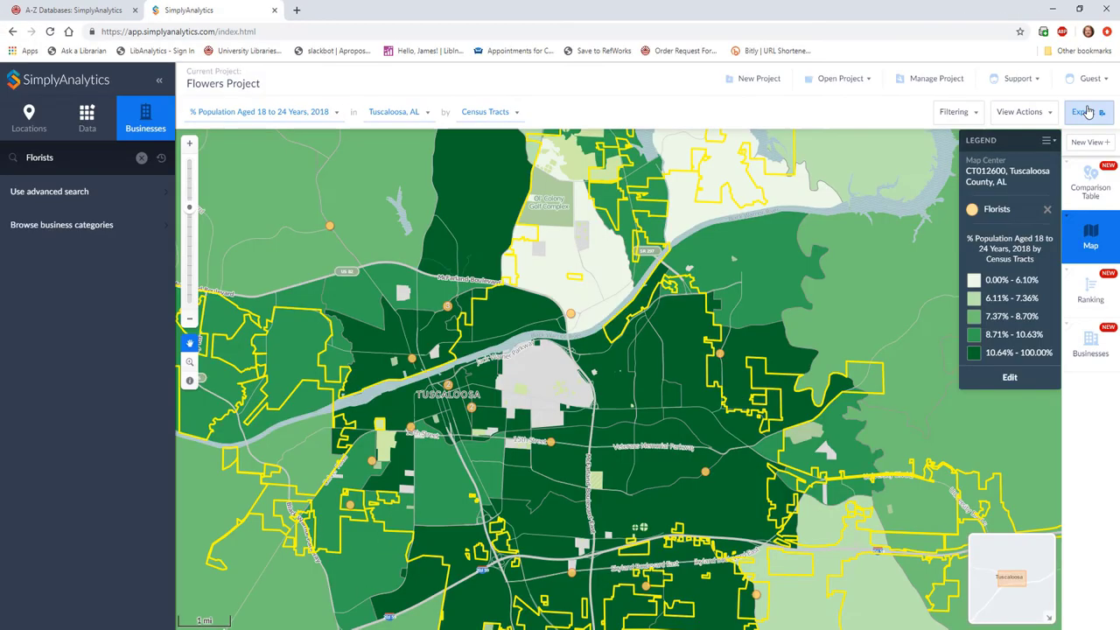
Export the map, accepting the crop to reach the Layout stage
click(1087, 111)
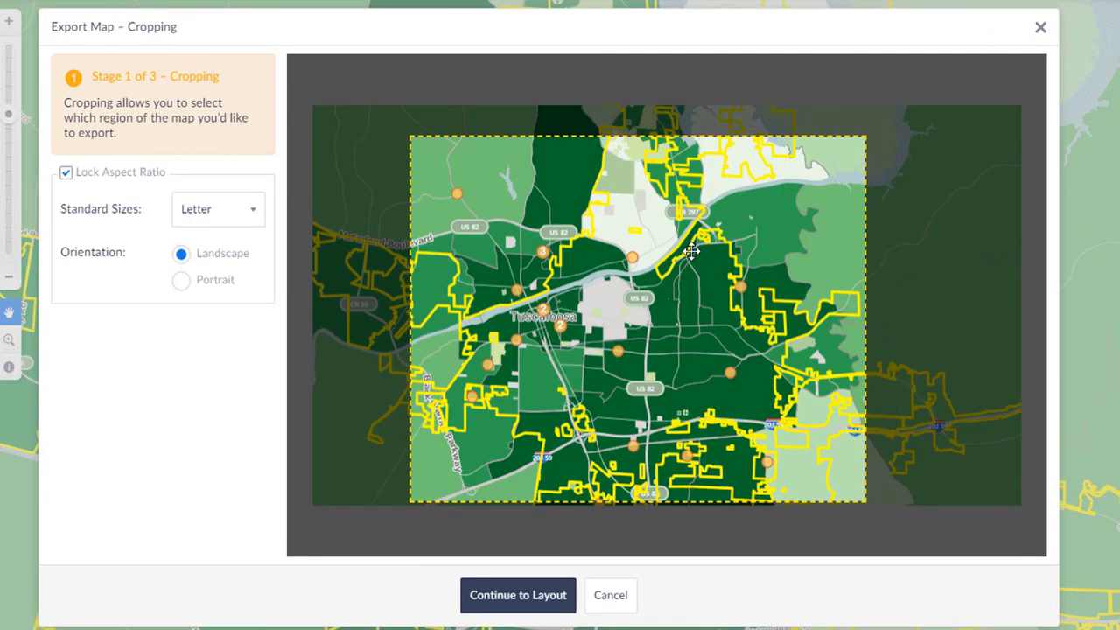
click(501, 601)
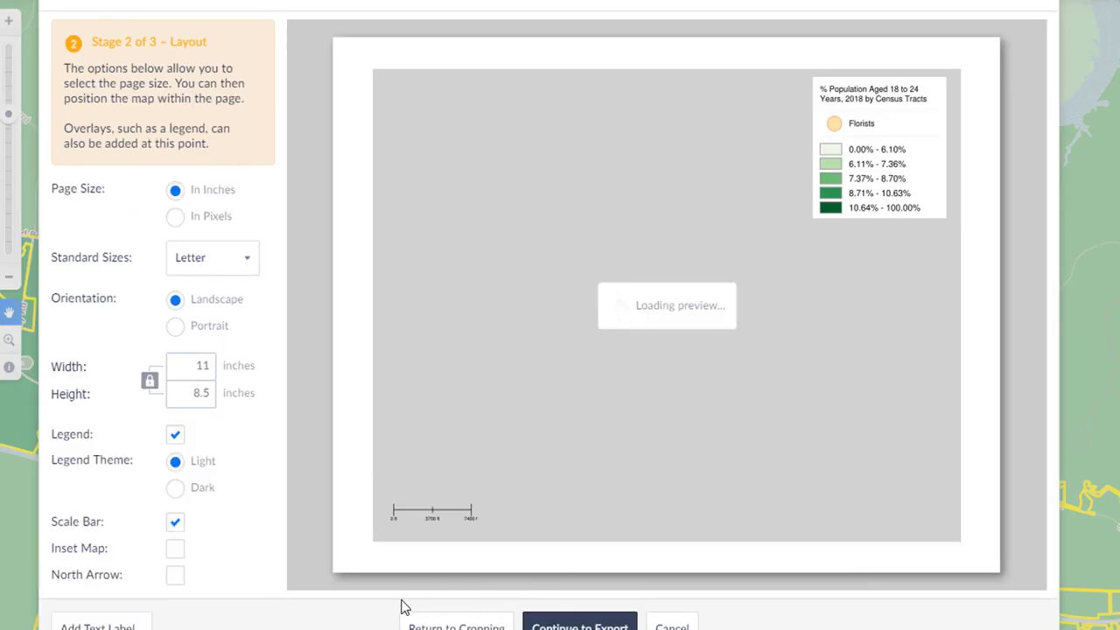